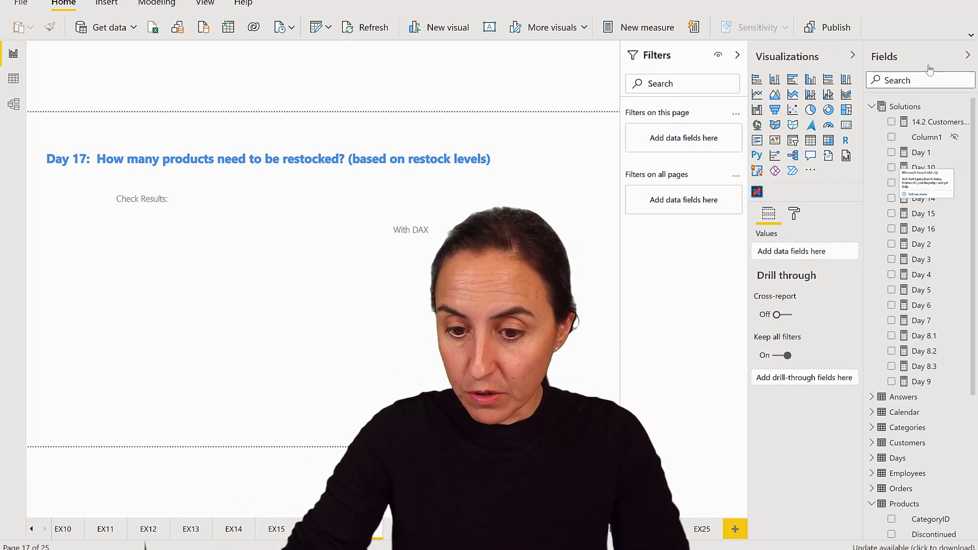
- Create a ProductName table visual from the 'prod' field search and enlarge it on the page
type("prod")
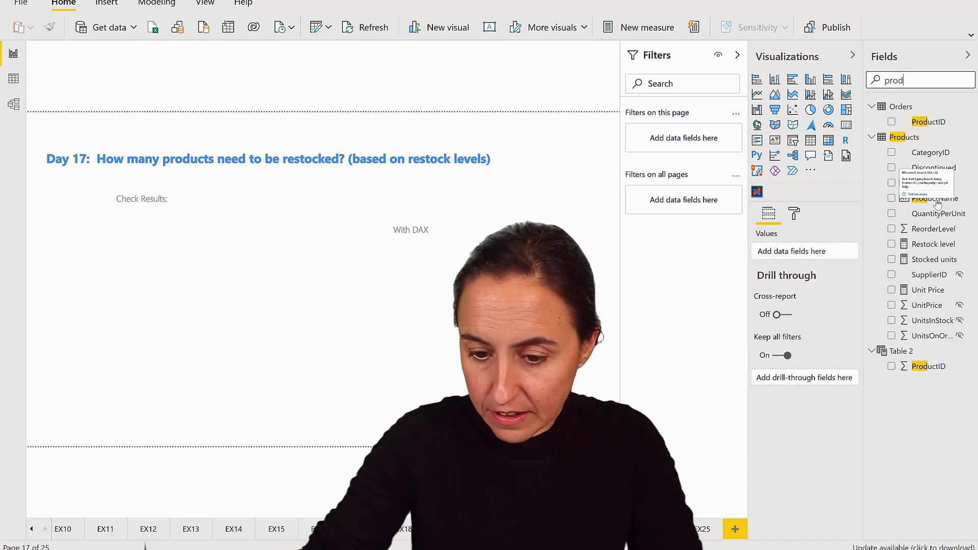
left_click_drag(938, 203, 139, 268)
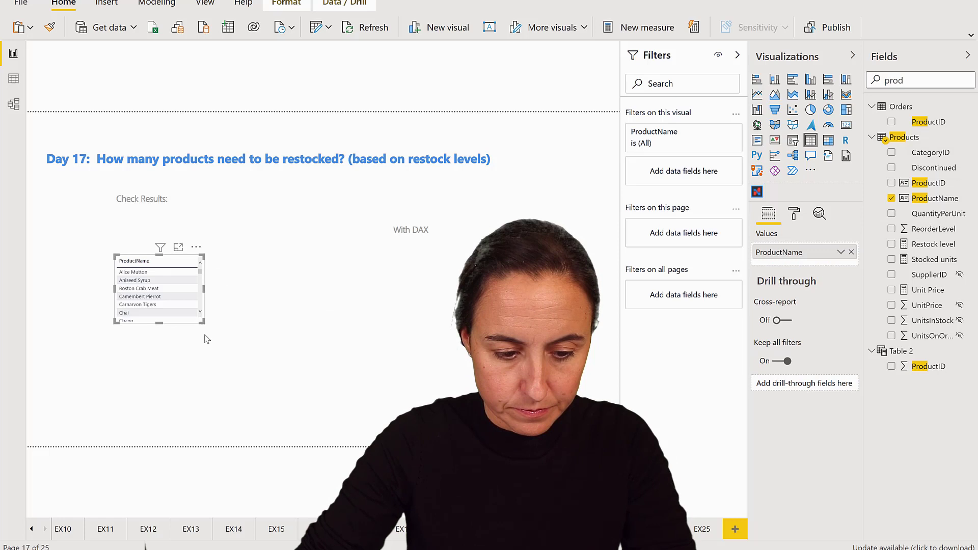
left_click_drag(206, 339, 286, 426)
left_click_drag(210, 382, 157, 363)
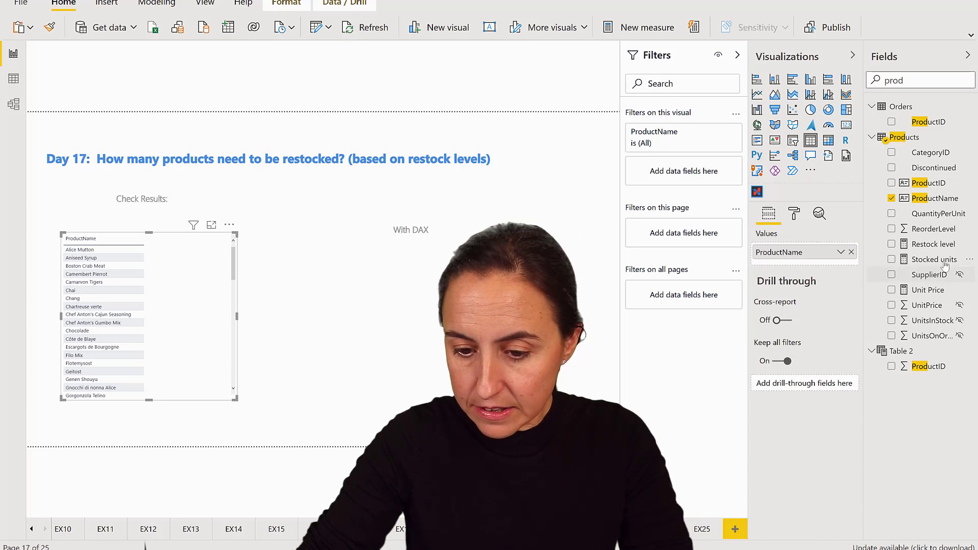
- Add Restock level and Stocked units columns, then sort the table by Stocked units, highest first
left_click_drag(929, 248, 183, 300)
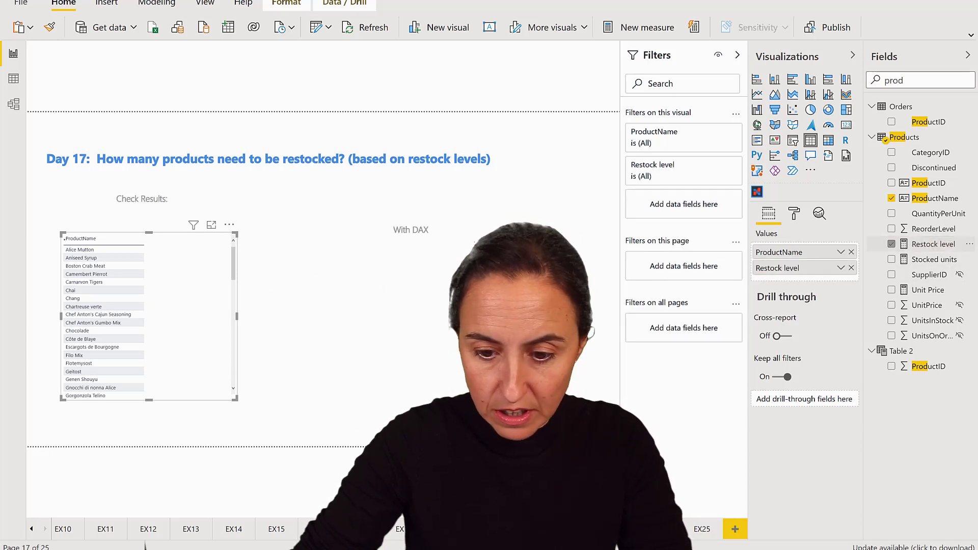
left_click_drag(929, 261, 196, 326)
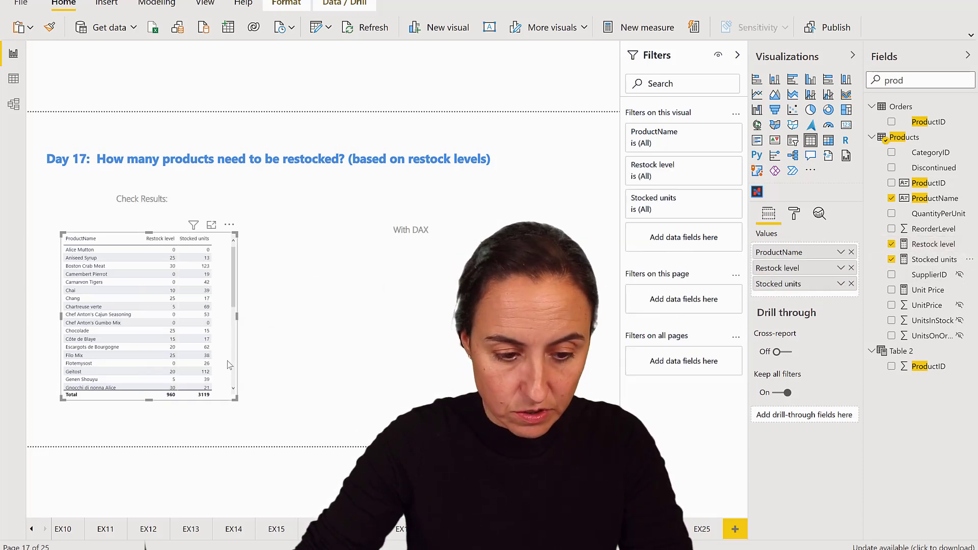
left_click_drag(233, 400, 250, 407)
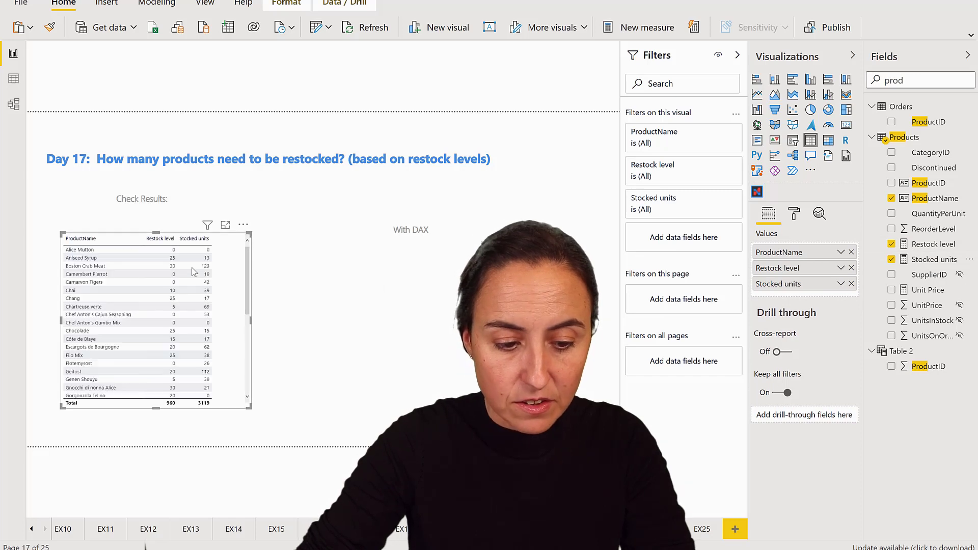
left_click(197, 239)
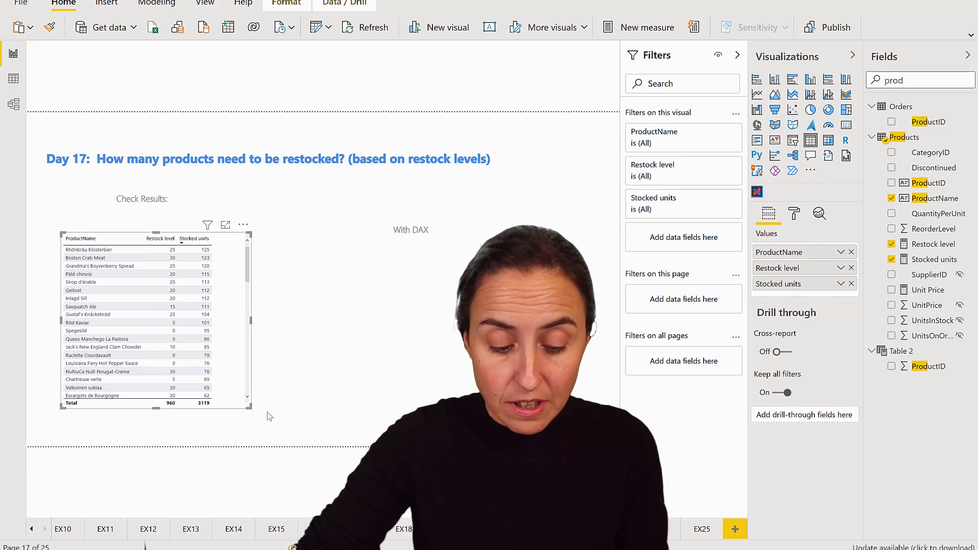
- In Excel, check the D3 restock IF formula and count the filtered products, 18 of 77
key("alt+Tab")
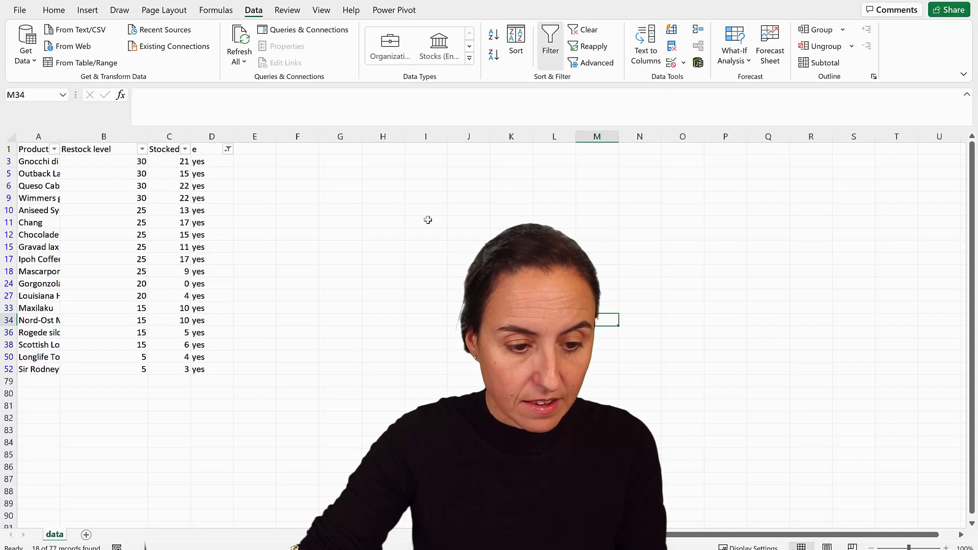
left_click(212, 161)
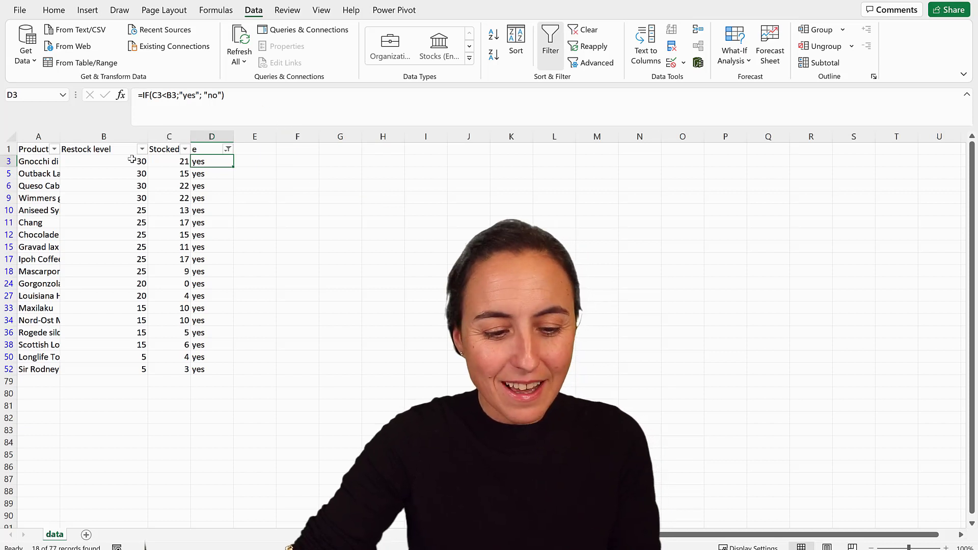
left_click_drag(141, 162, 141, 345)
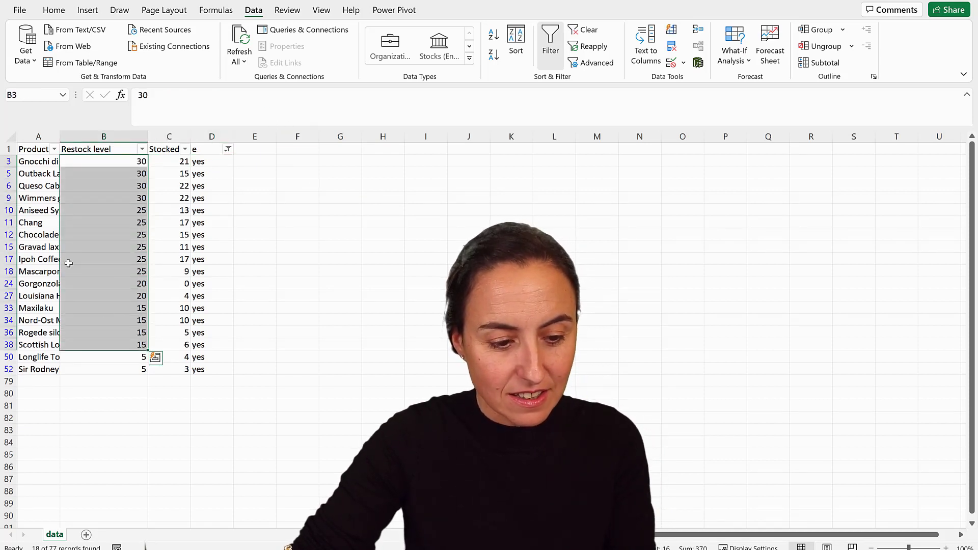
left_click_drag(37, 160, 38, 368)
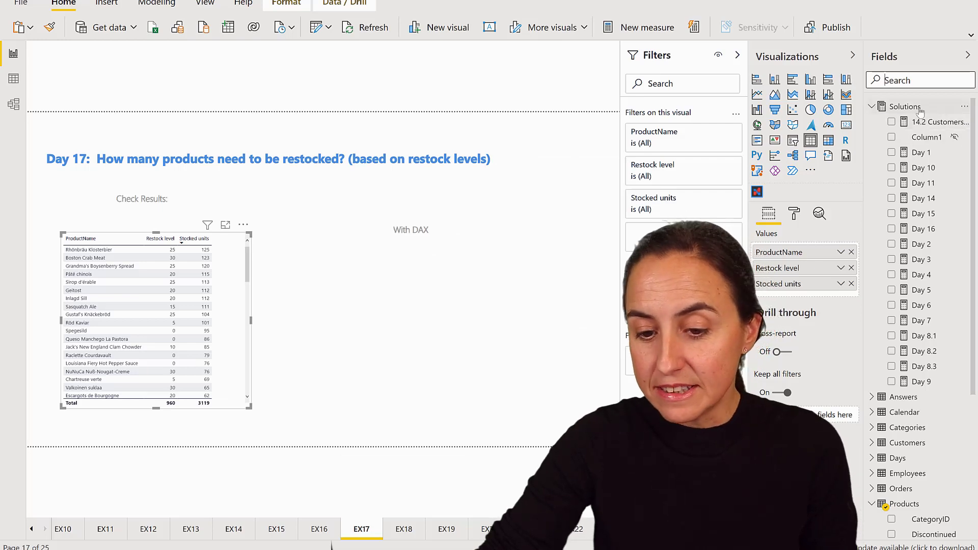
- Start a new measure in the Solutions table: Day 17 = CALCULATE(COUNTA(Products[ProductName]),
right_click(917, 107)
left_click(408, 190)
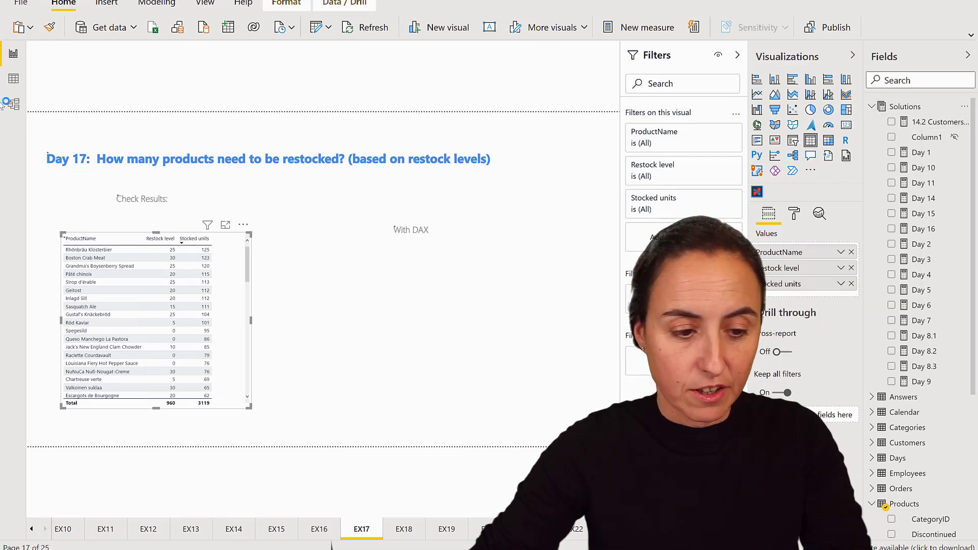
type("Day 17")
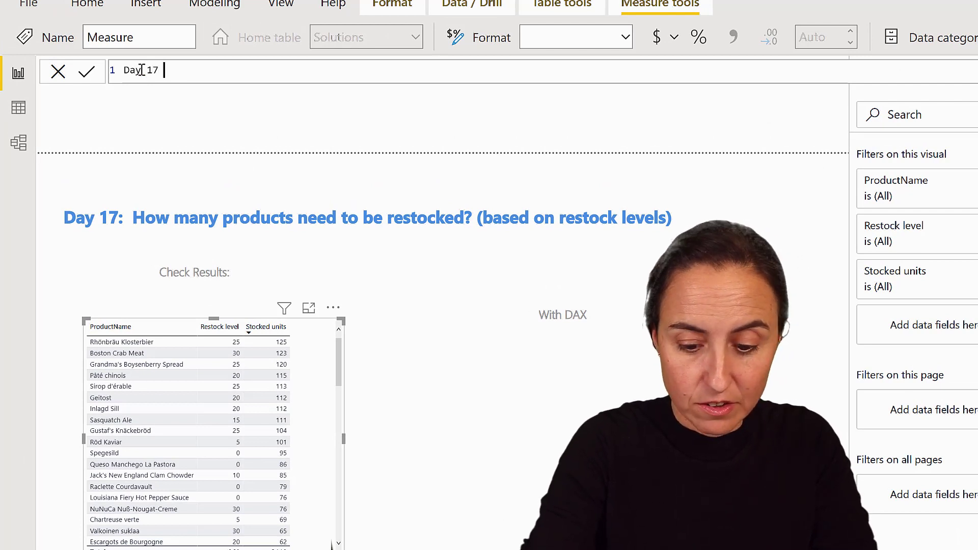
type(" =")
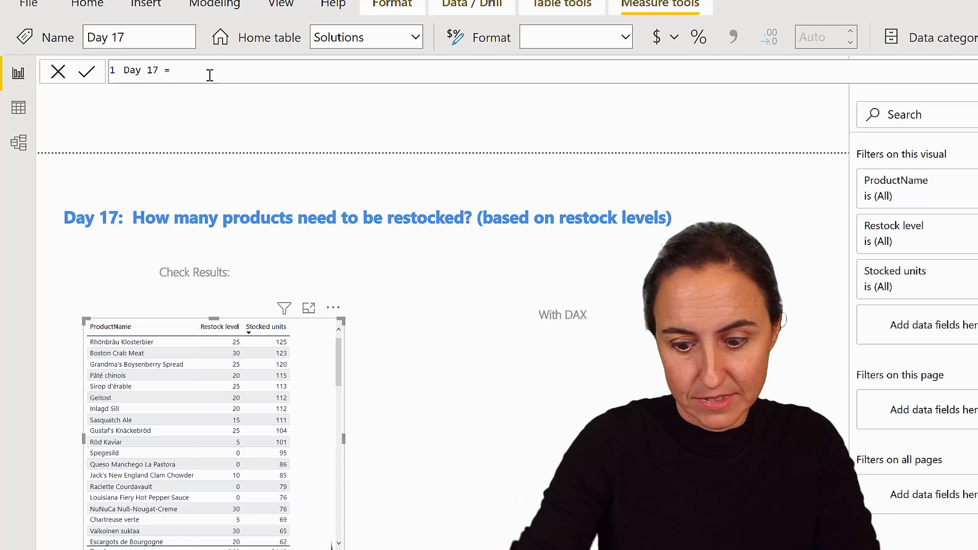
key("shift+Return")
type("CALCULATE(")
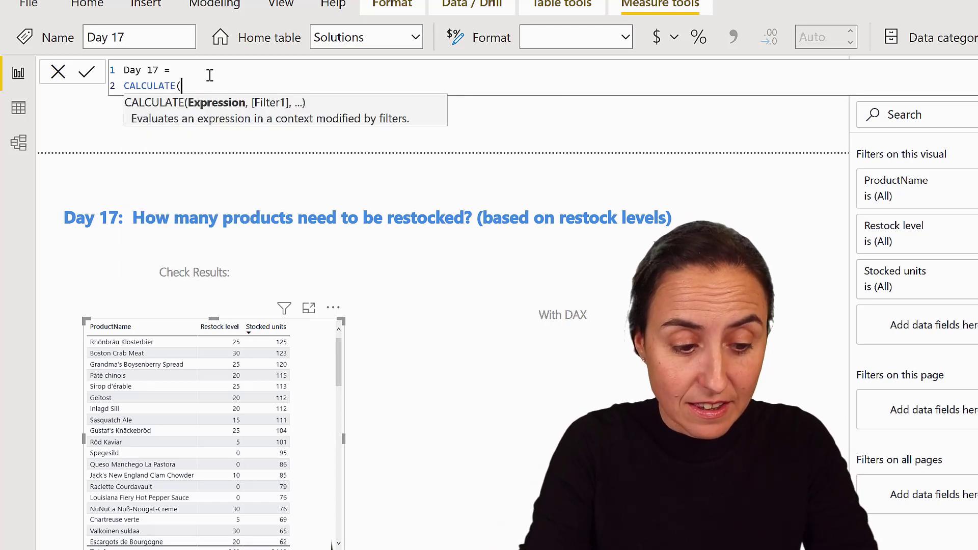
type("COUNTA(")
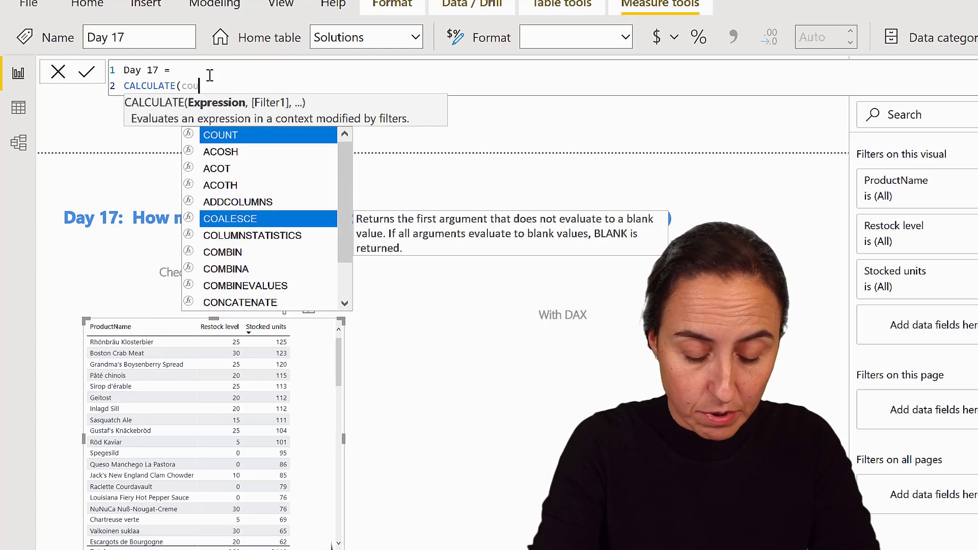
type("prod")
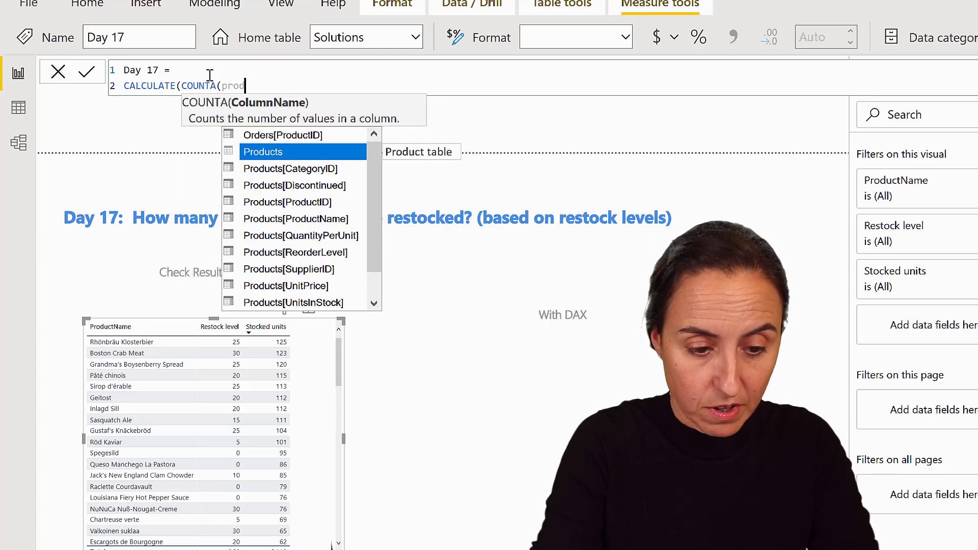
key("Down")
key("Down")
key("Down")
key("Down")
key("Tab")
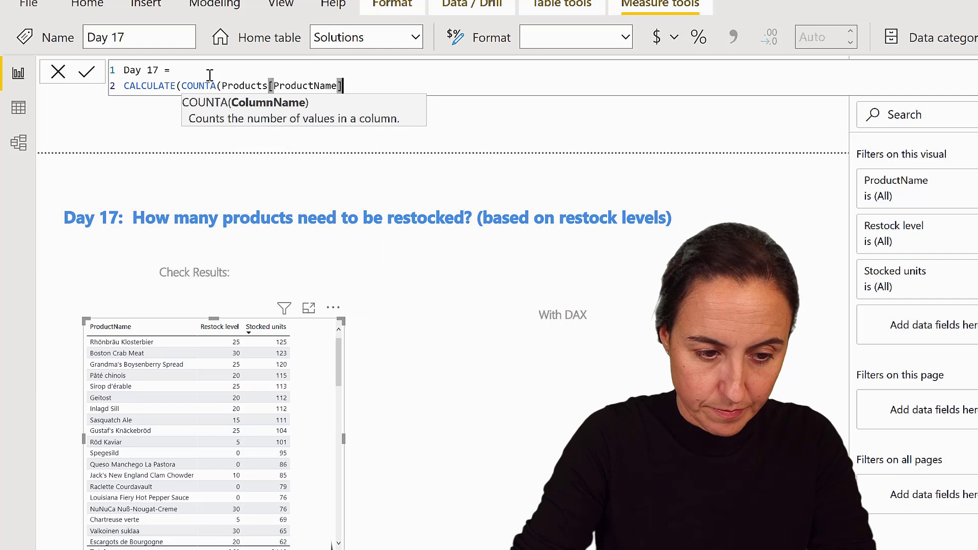
type("),")
- Add the condition FILTER(Products, Products[UnitsInStock]<[Restock level]) to the Day 17 formula
key("shift+Return")
type("fil")
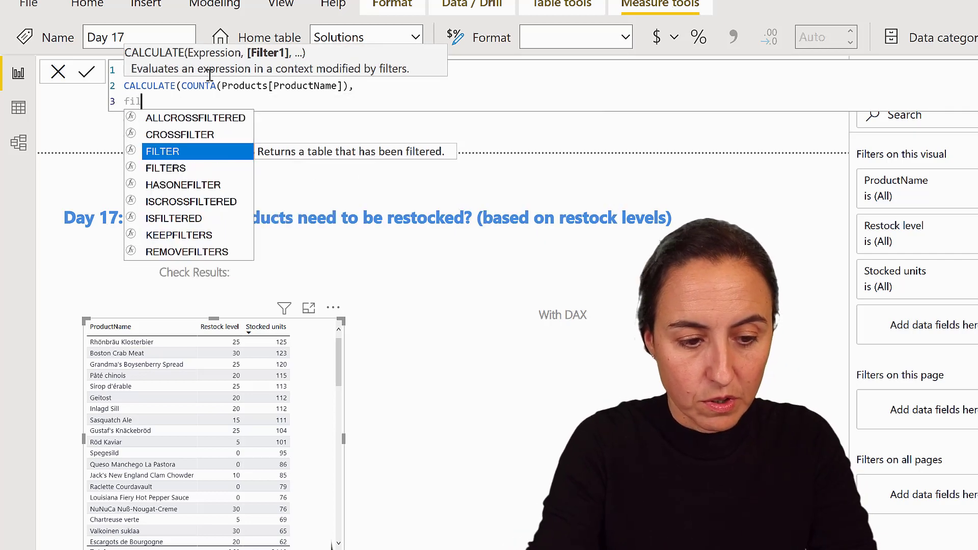
key("Tab")
type("pro")
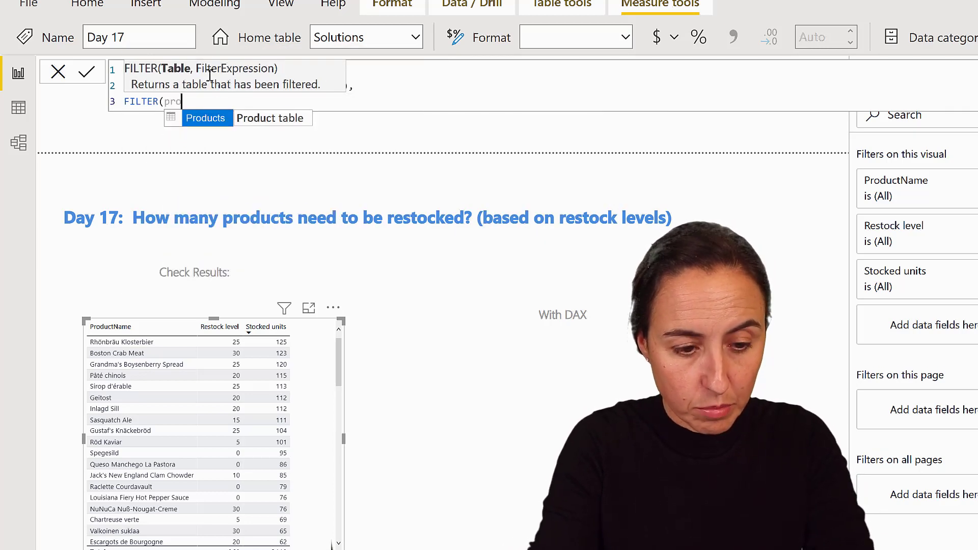
key("Tab")
type(", prod")
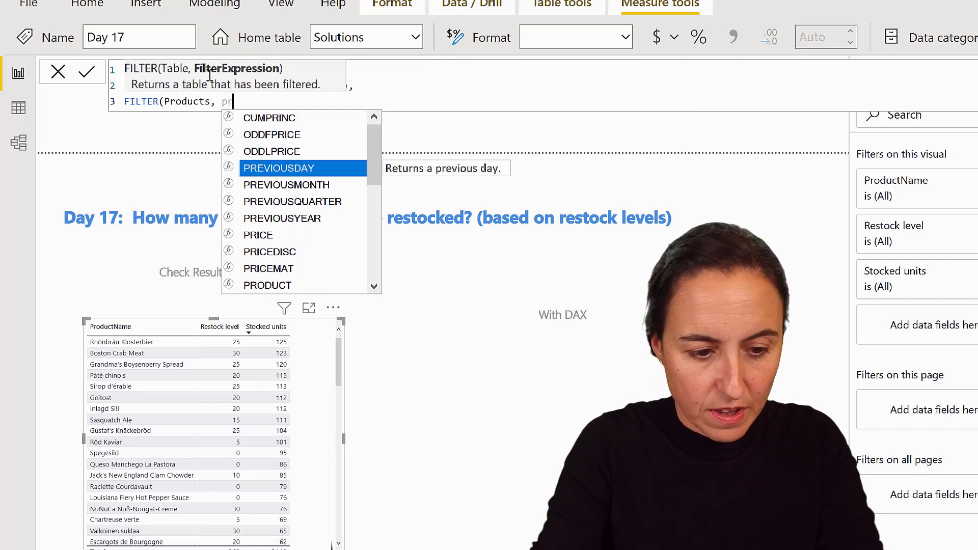
key("Down")
key("Down")
key("Down")
key("Down")
key("Down")
key("Down")
key("Down")
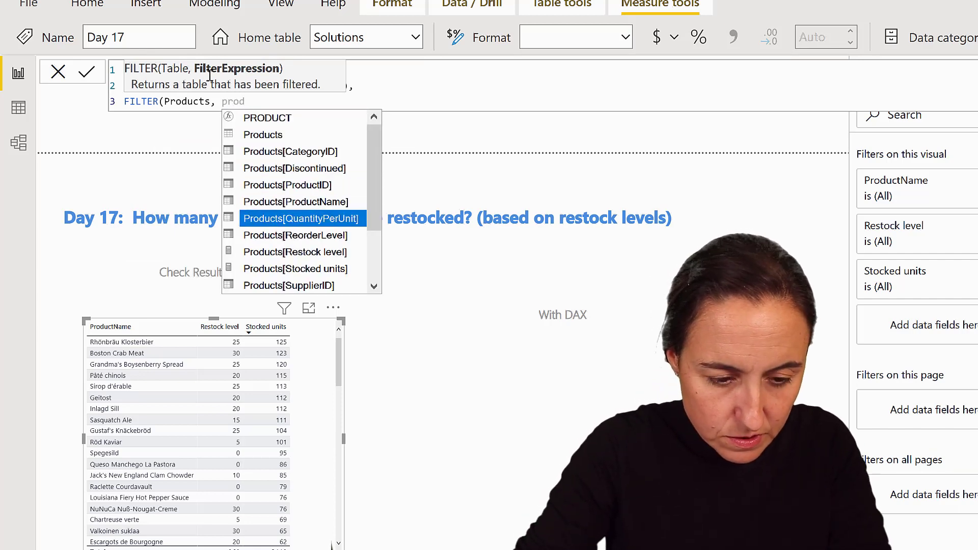
key("Down")
key("Down")
key("Down")
key("Down")
key("Down")
key("Down")
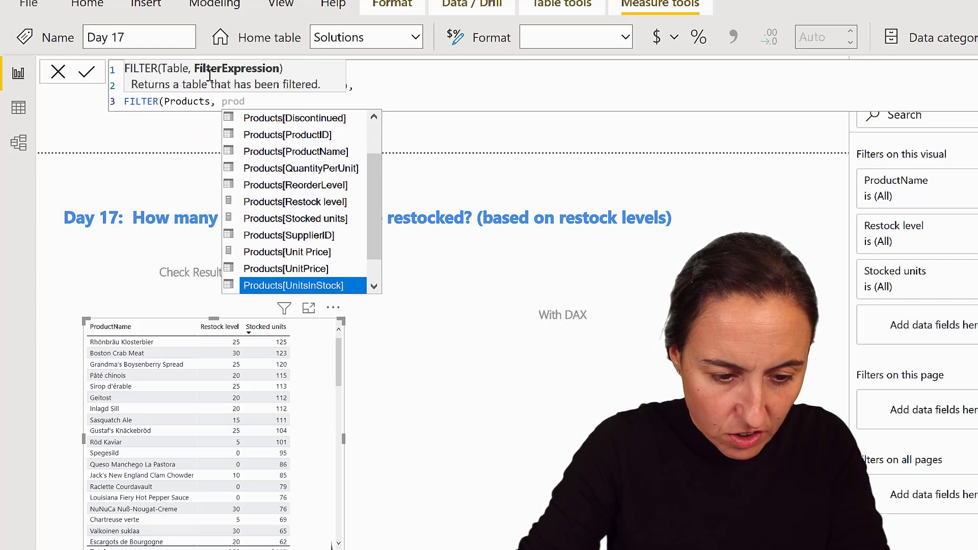
key("Tab")
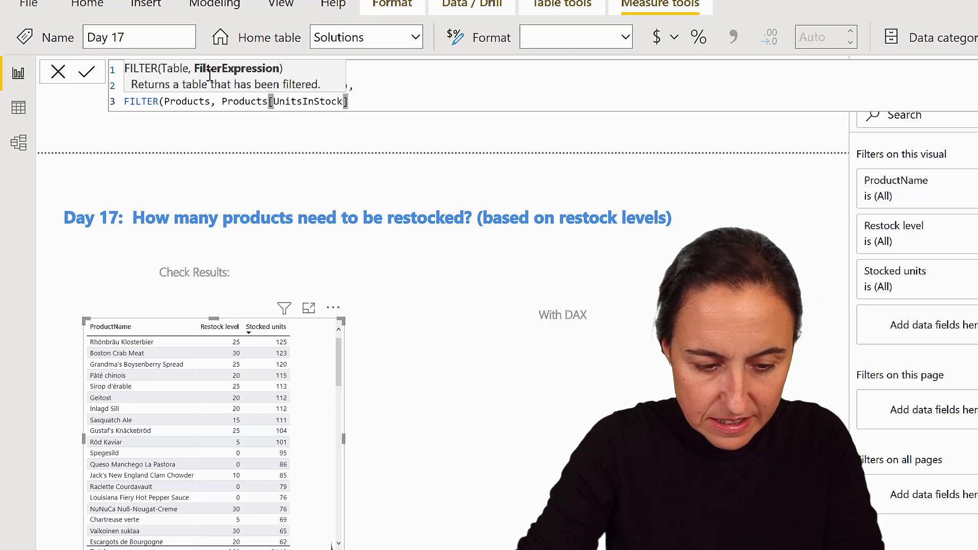
type("<[Res")
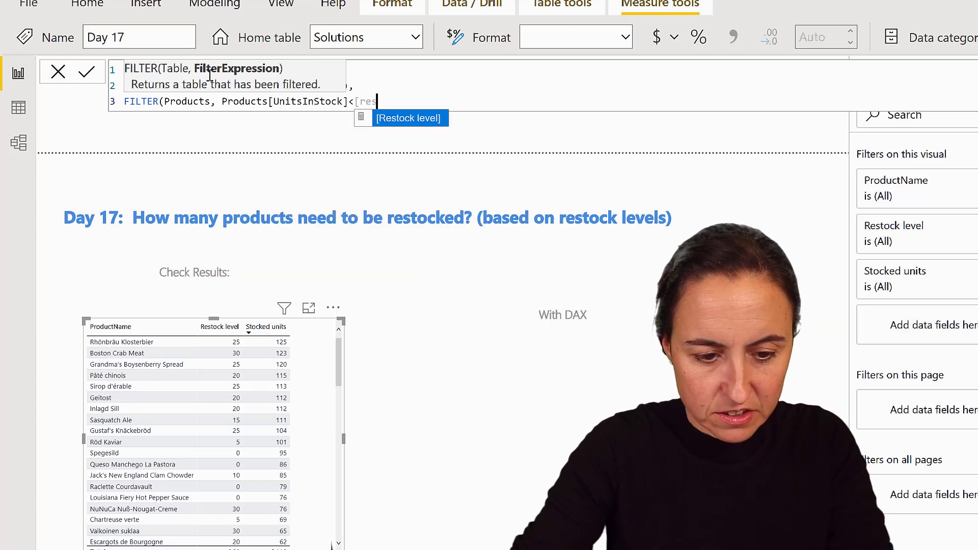
key("Tab")
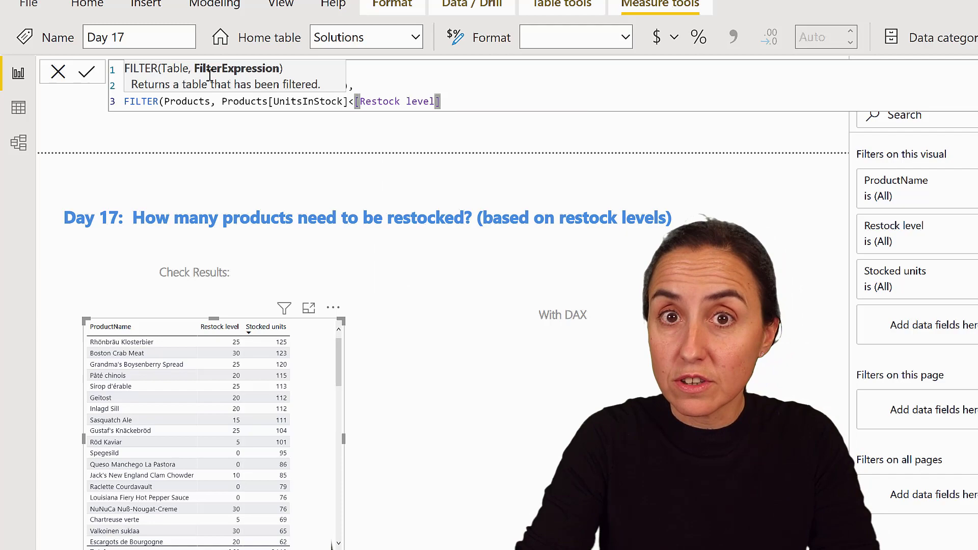
key("Escape")
- Close the Day 17 formula and display the measure as a wide card reading 18
type("))")
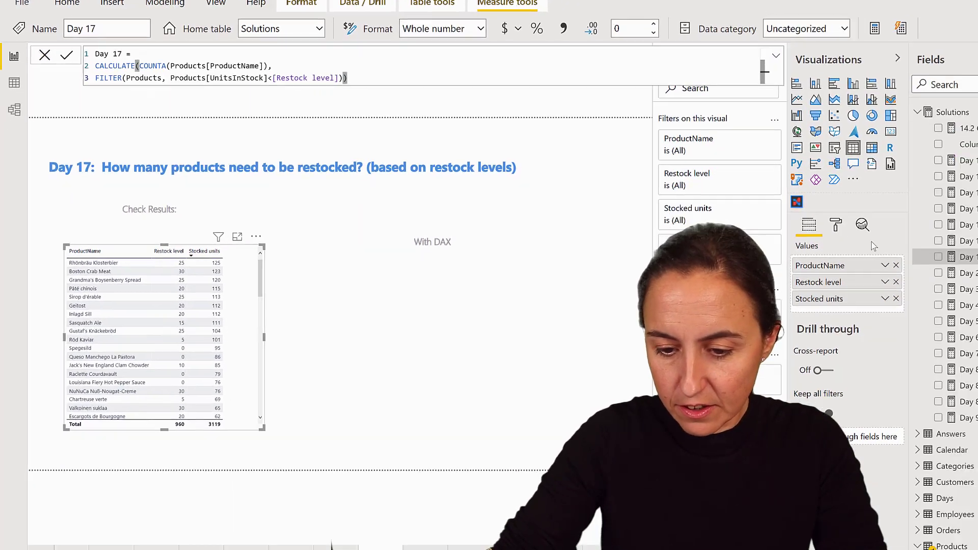
left_click_drag(966, 256, 449, 329)
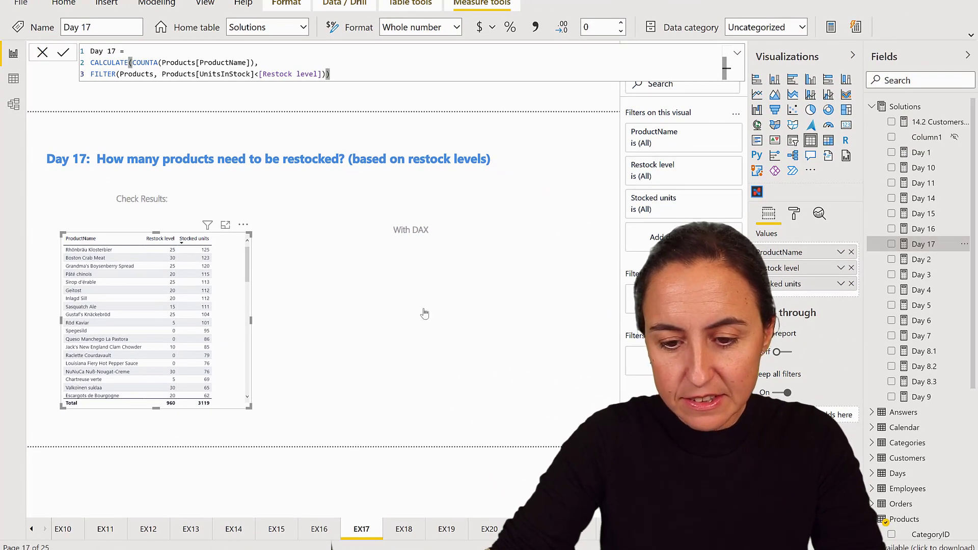
left_click(846, 125)
left_click_drag(456, 407, 502, 339)
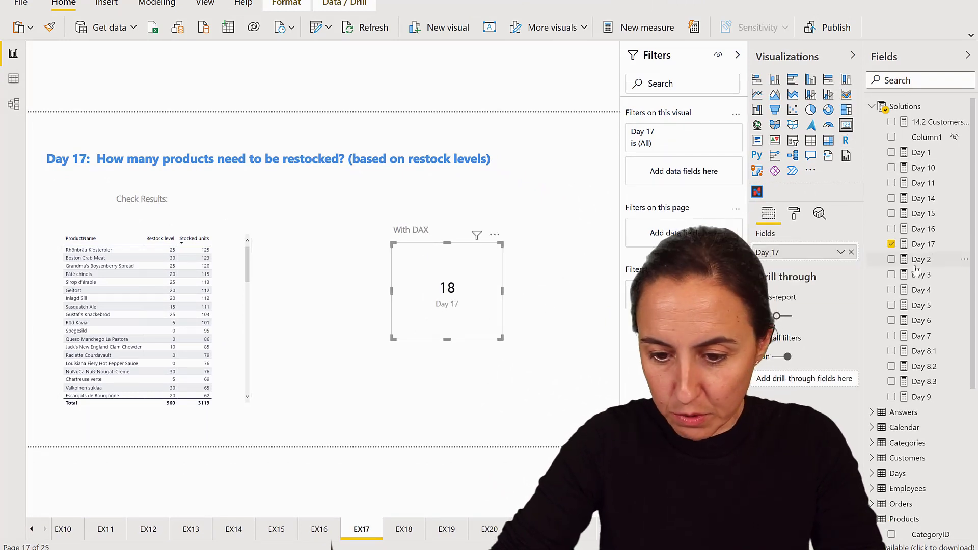
- Add Day 17 as a product table column and filter it to 'is not blank'
left_click_drag(854, 244, 219, 306)
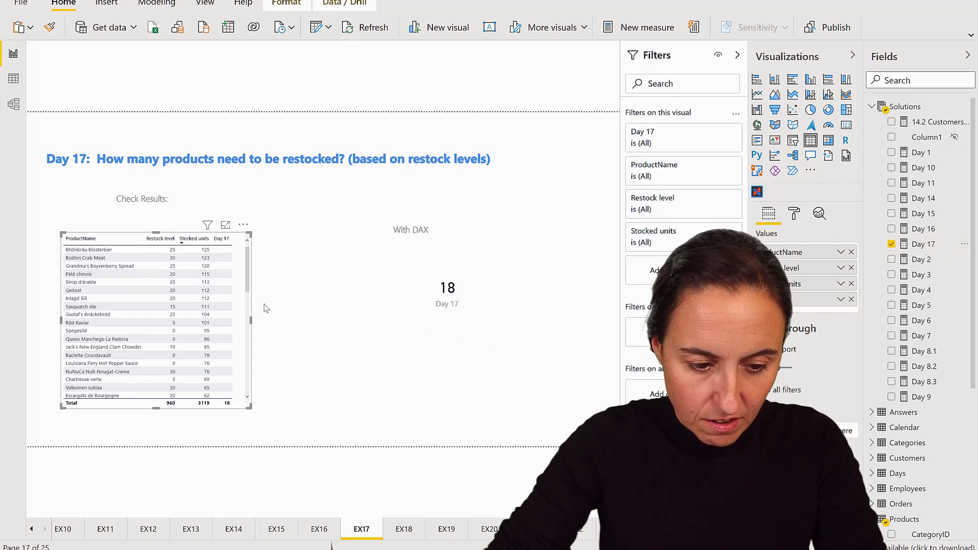
left_click(718, 133)
left_click(672, 181)
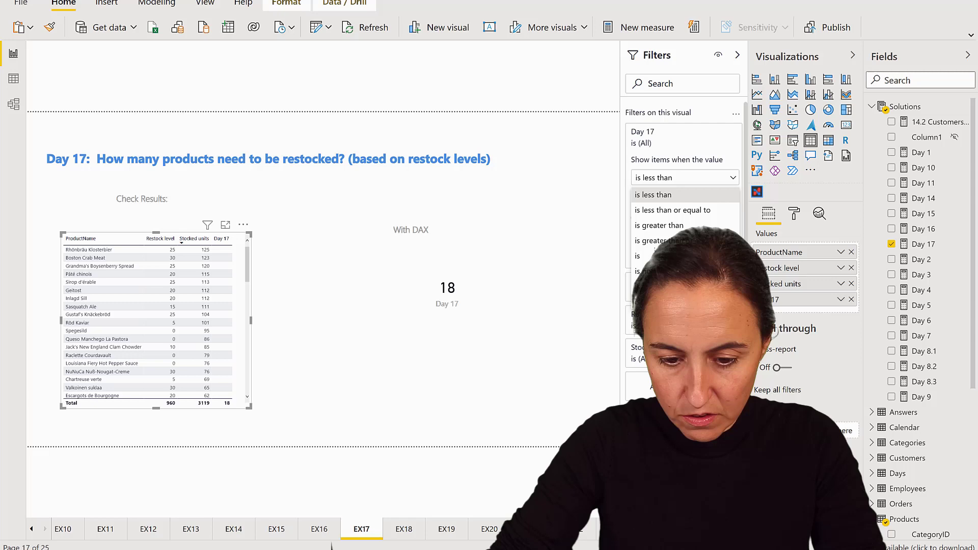
left_click(662, 284)
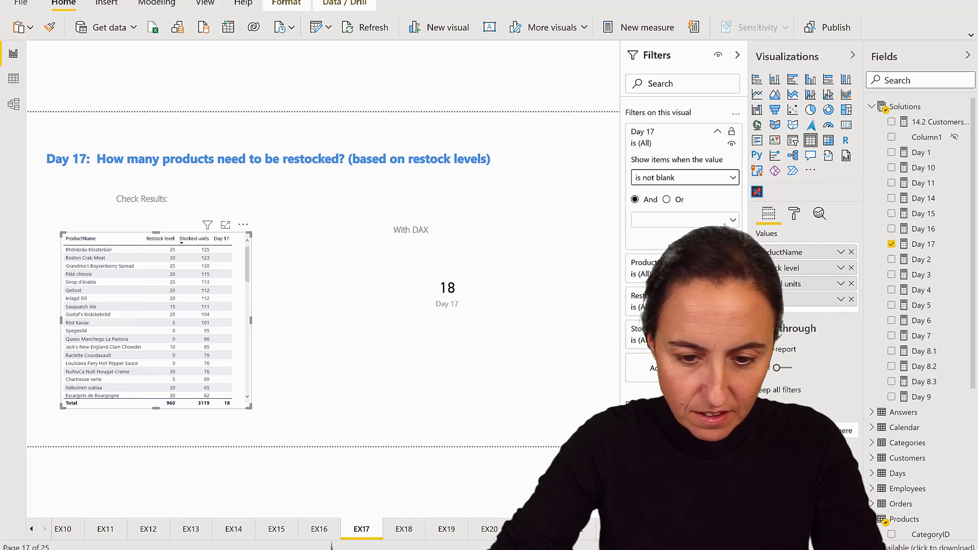